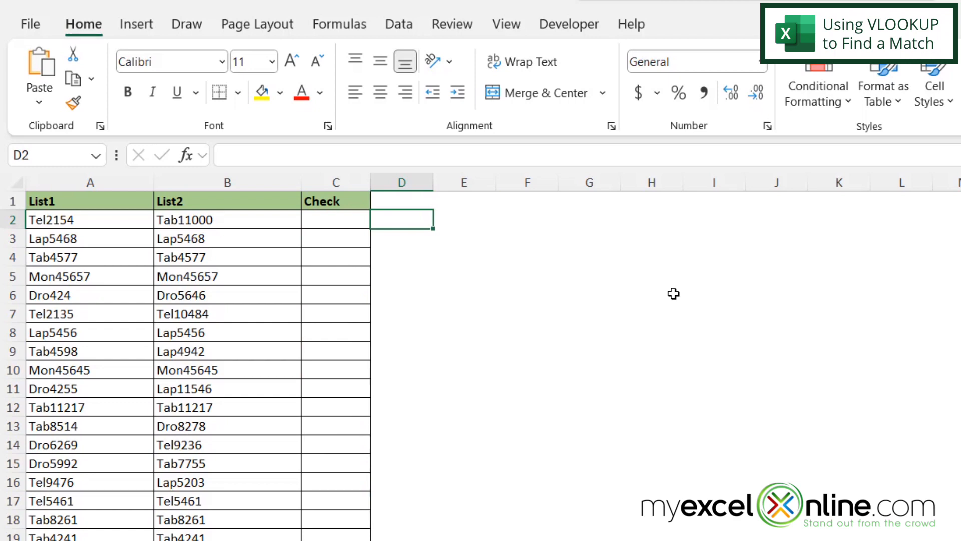
Step: Enter =VLOOKUP(A2,B:B,1,FALSE) in C2 to look up the List1 item in the List2 column with an exact match
left_click(343, 221)
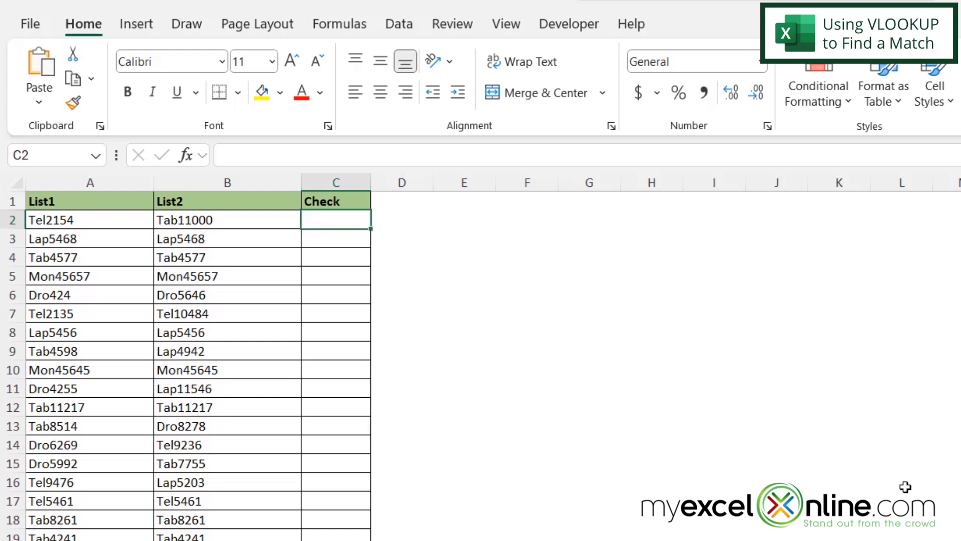
type("=v")
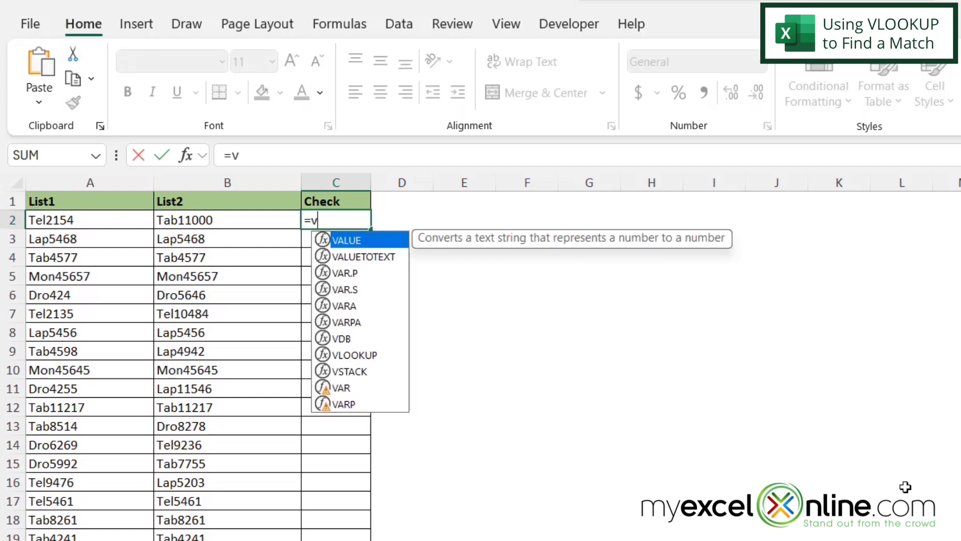
type("lookup(")
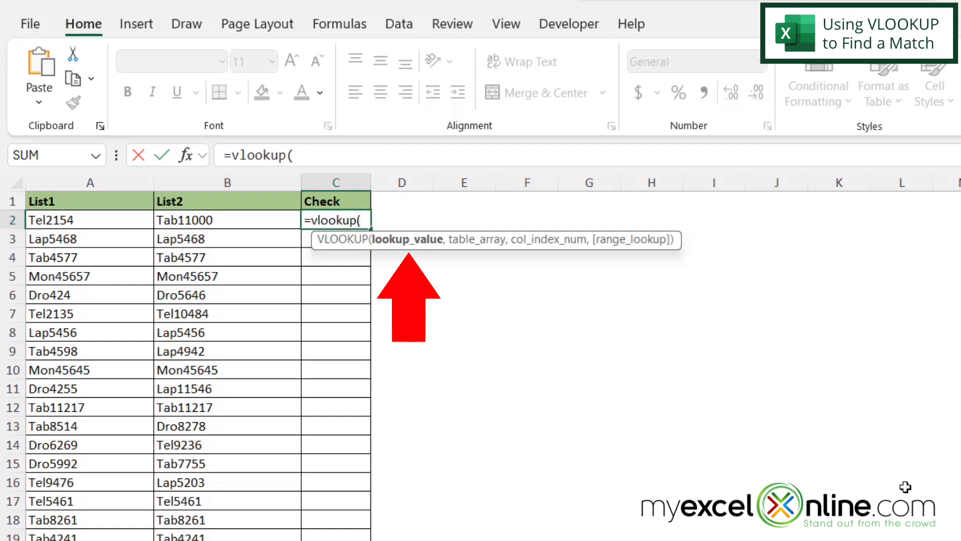
left_click(66, 218)
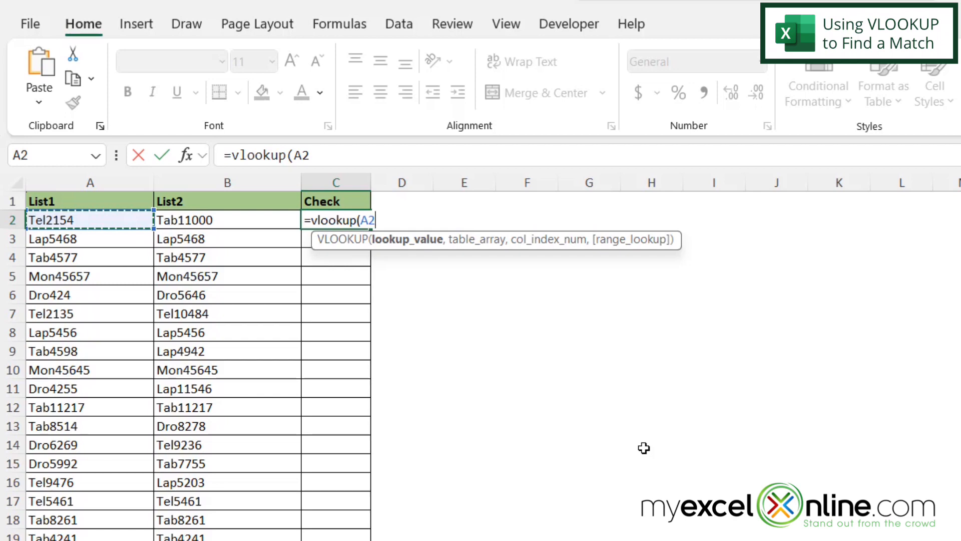
type(",")
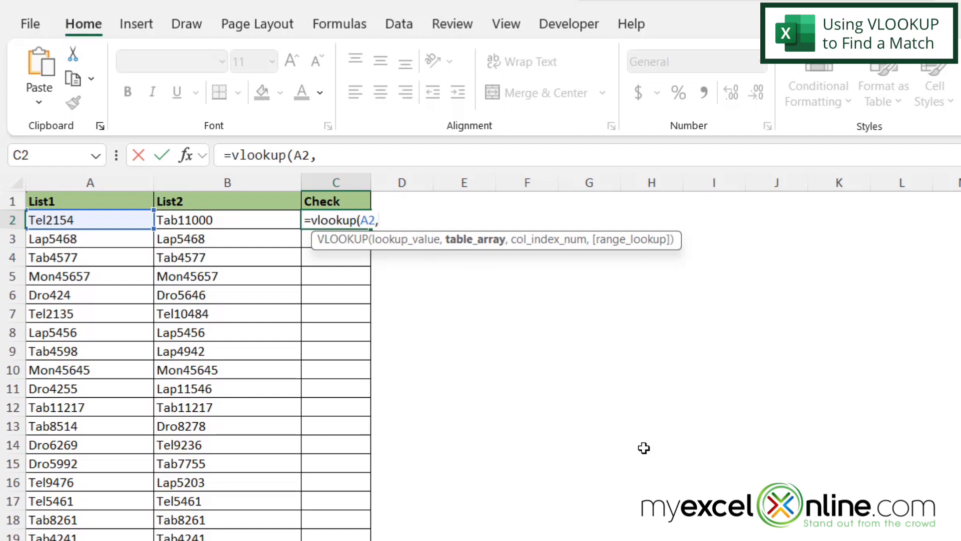
left_click(192, 177)
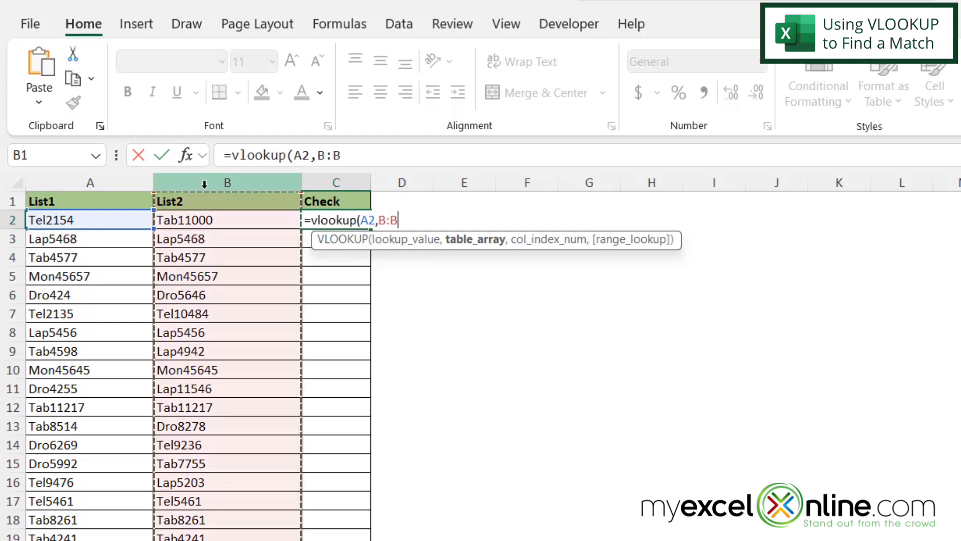
type(",")
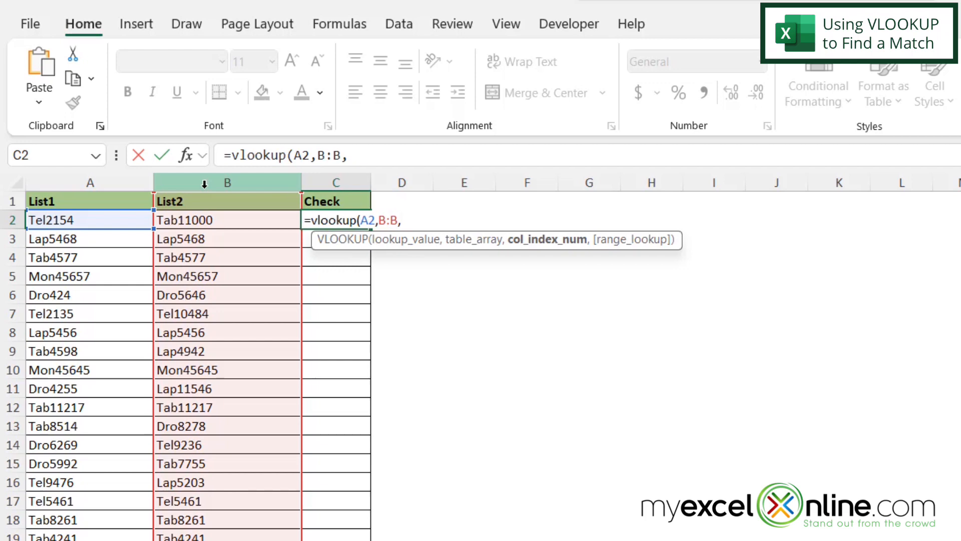
type("1,")
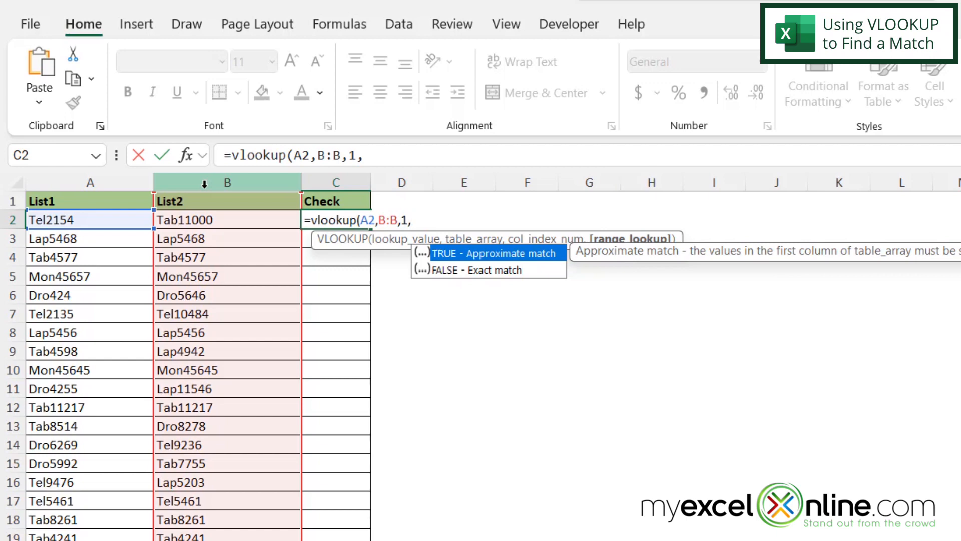
left_click(477, 270)
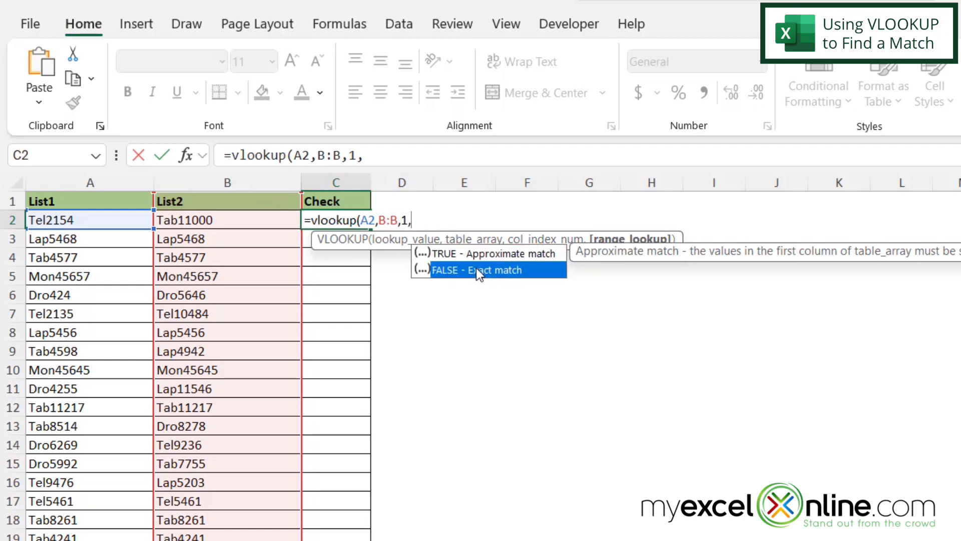
double_click(476, 270)
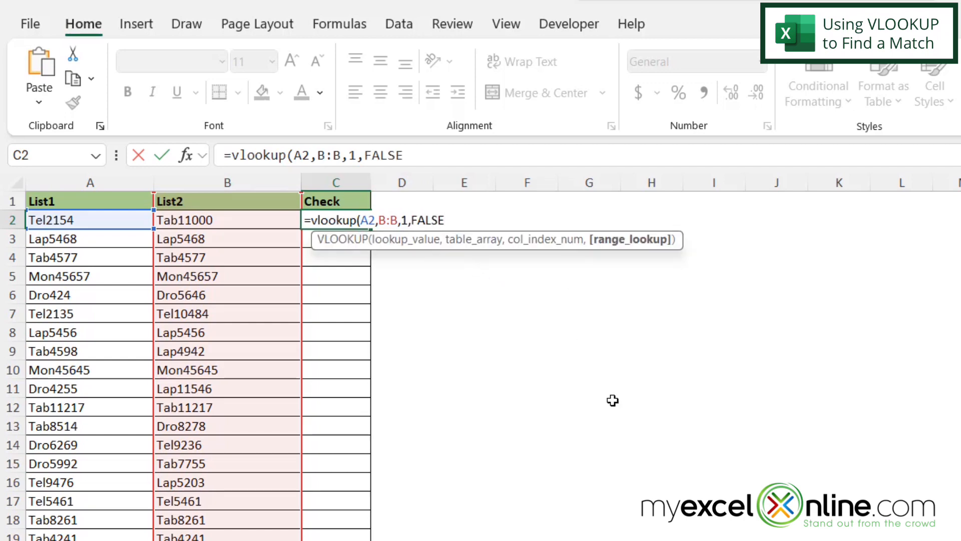
type(")")
key("Return")
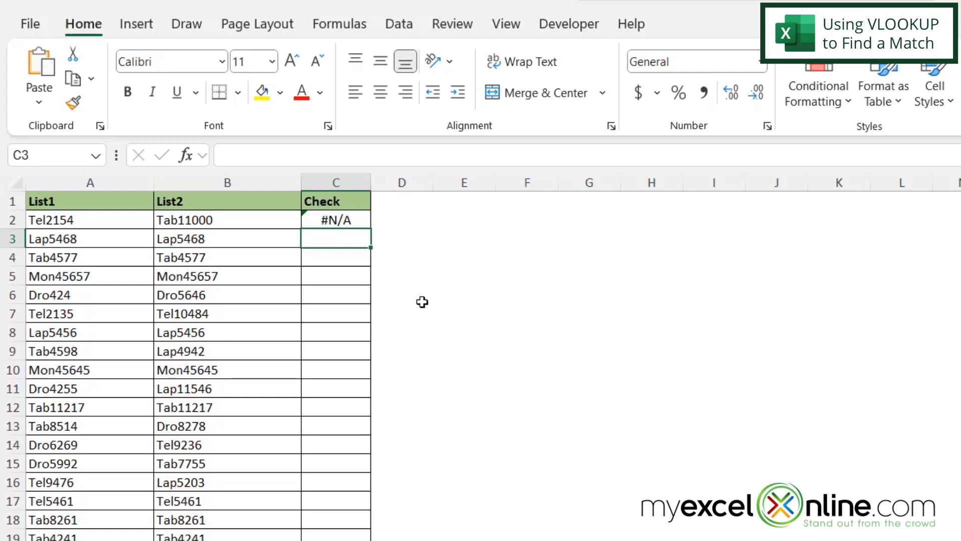
Step: Copy the VLOOKUP formula from C2 down through C4 and check the copied cells C3 and C4
left_click(321, 218)
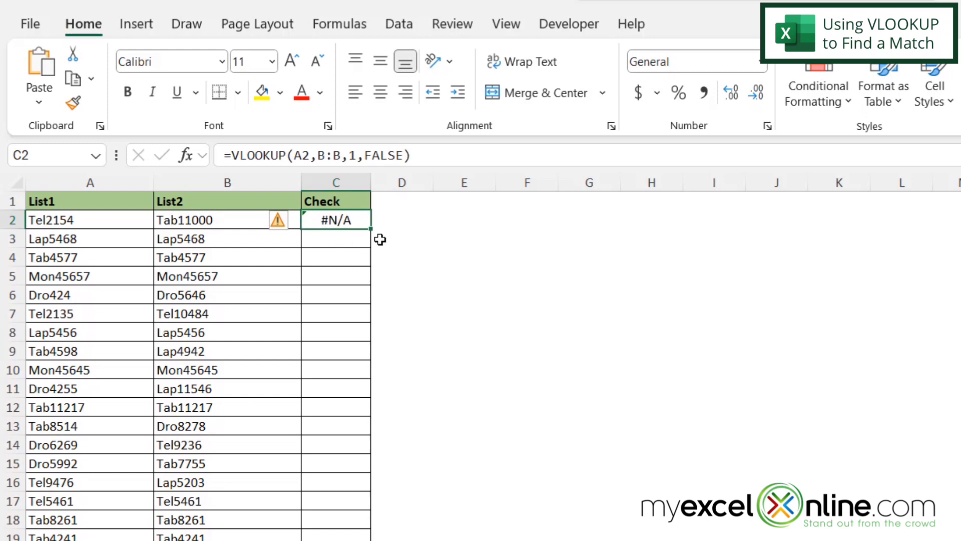
left_click_drag(371, 229, 377, 267)
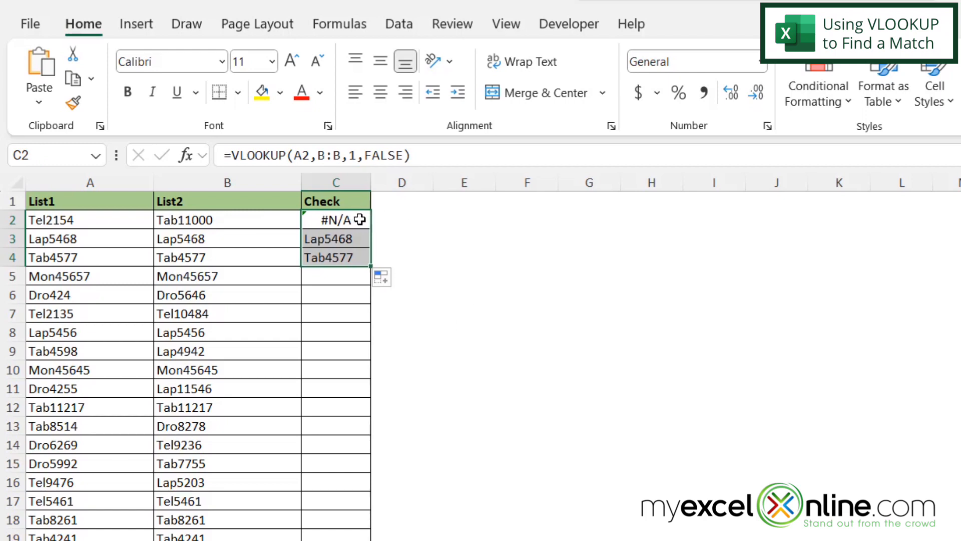
left_click(359, 239)
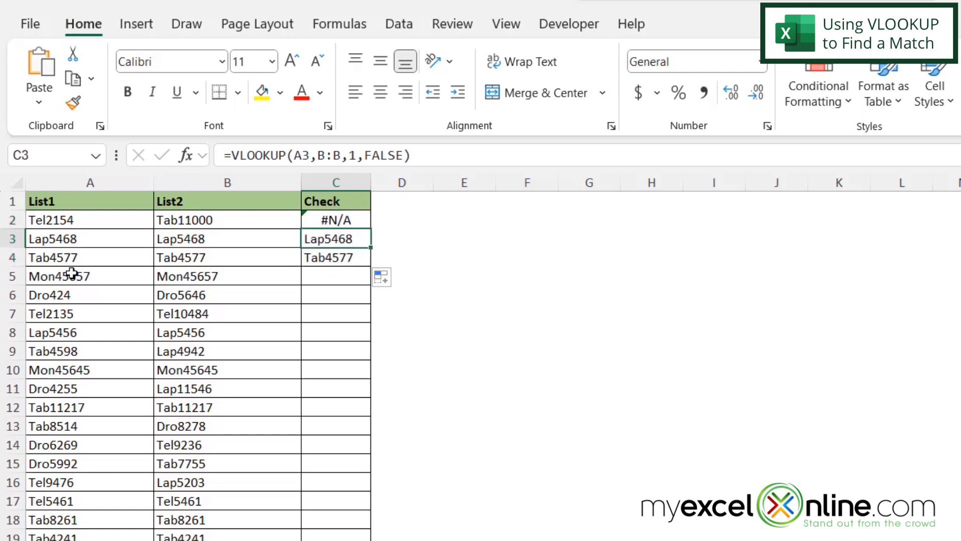
left_click(355, 257)
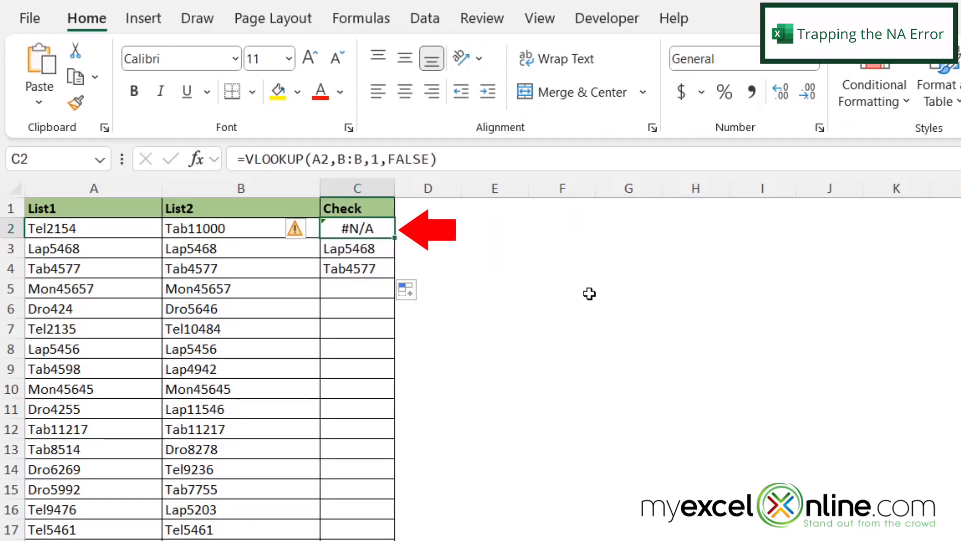
Step: Wrap the lookup in C2 in ISNA, giving =ISNA(VLOOKUP(A2,B:B,1,FALSE)), and copy it down through C4
left_click(247, 159)
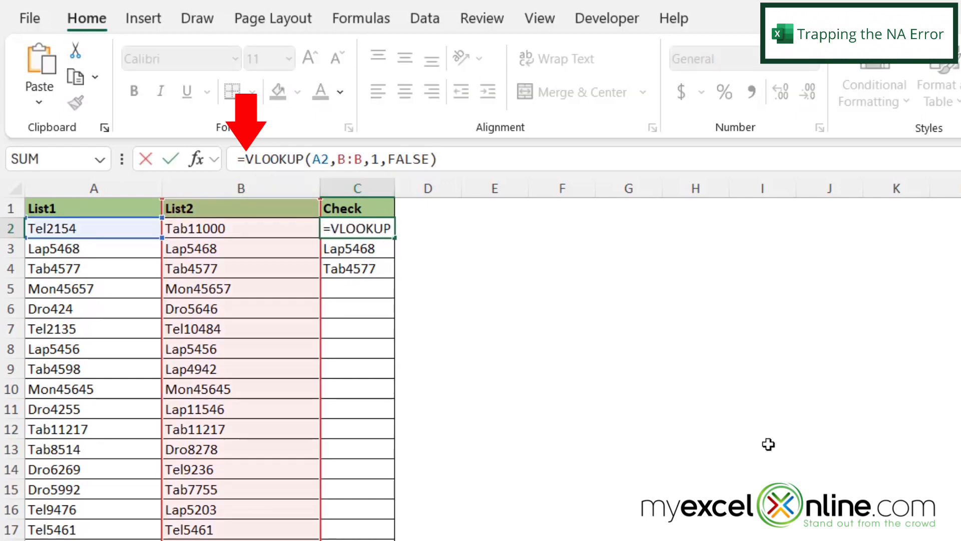
type("isna")
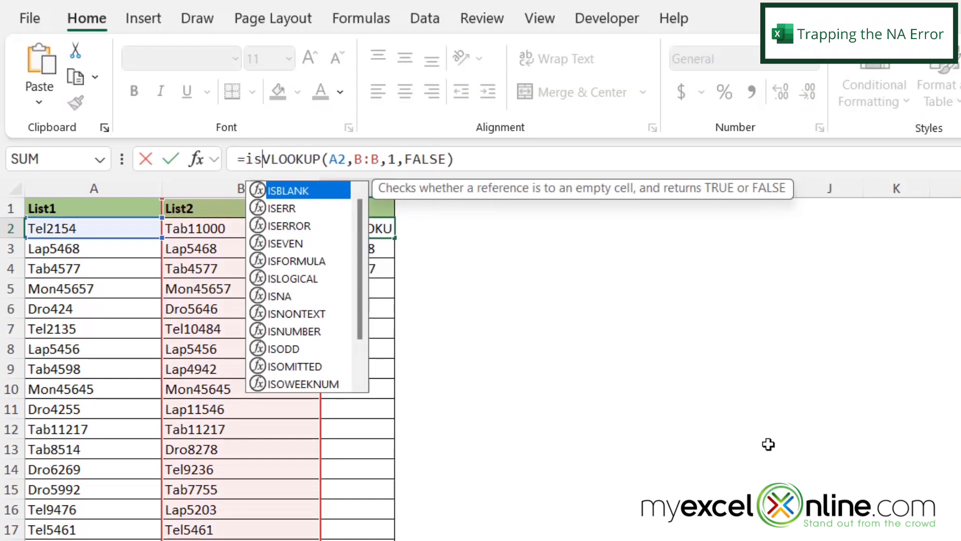
type("(")
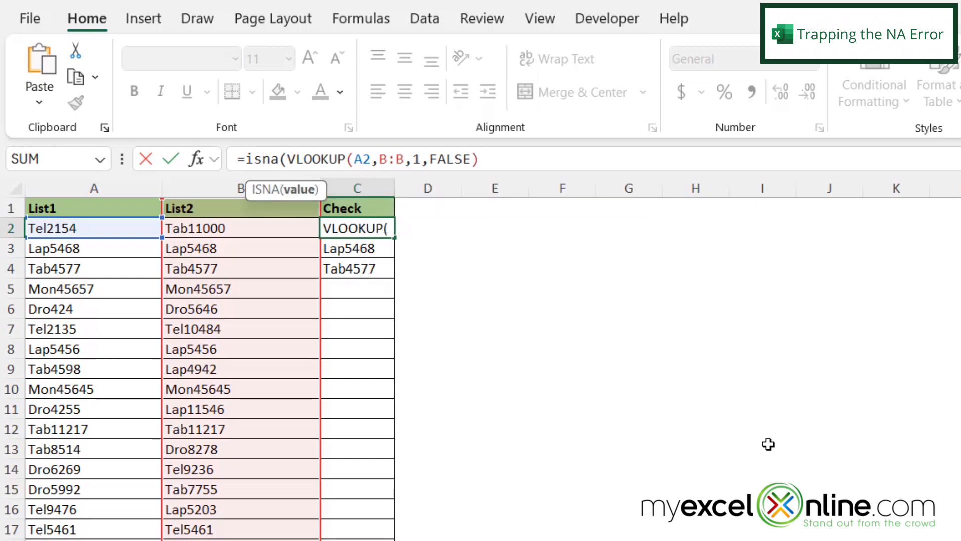
left_click(524, 159)
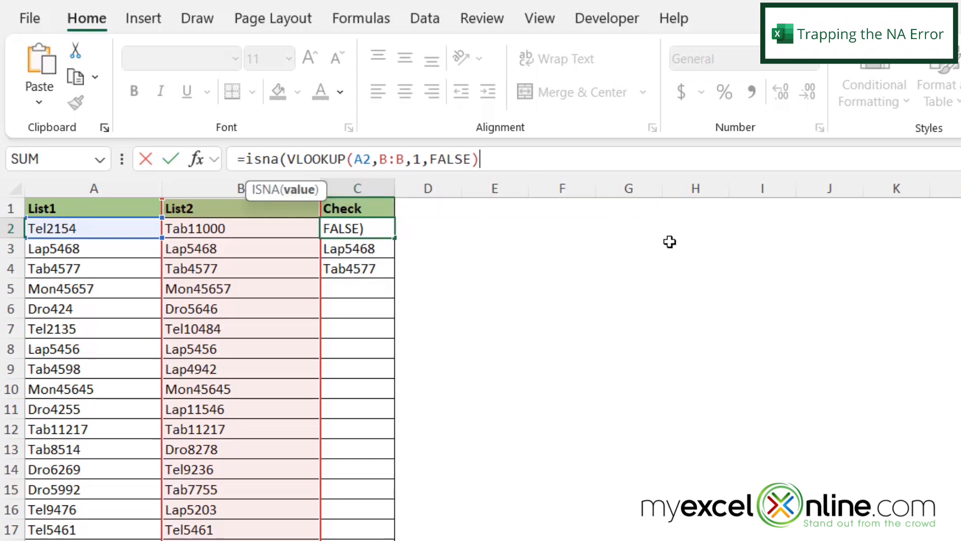
type(")")
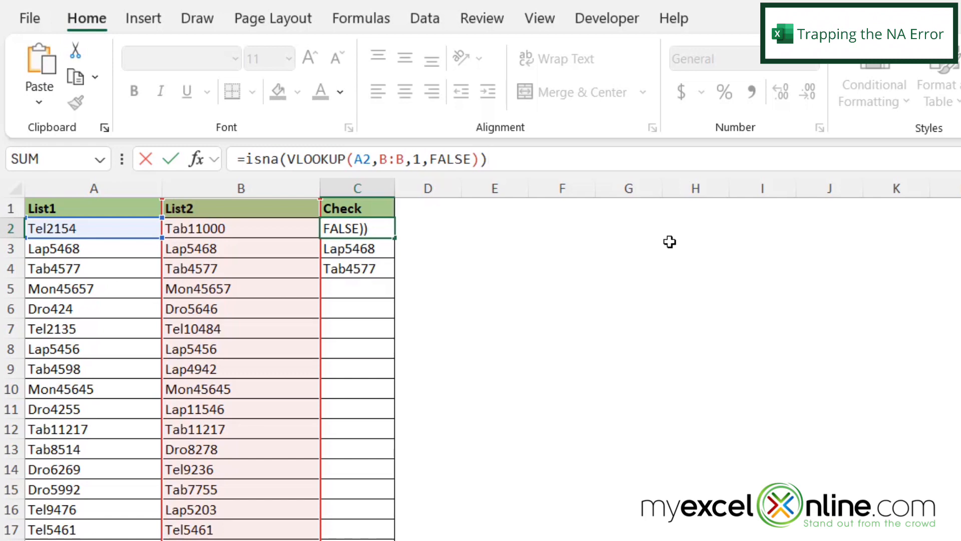
key("Return")
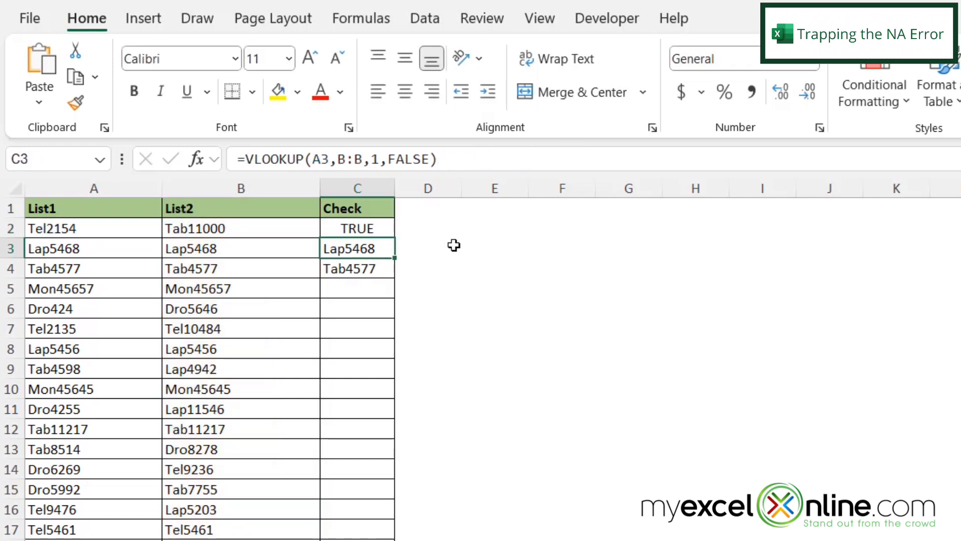
left_click(344, 229)
left_click_drag(395, 238, 383, 275)
Step: Nest the C2 formula in an IF that returns "Not Found" when ISNA is true and "Found" otherwise
left_click(380, 231)
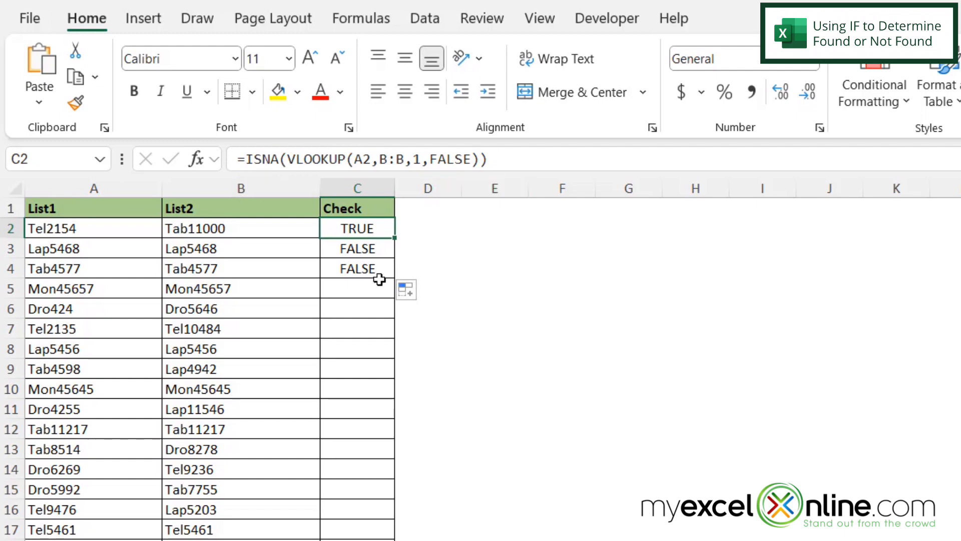
left_click(245, 159)
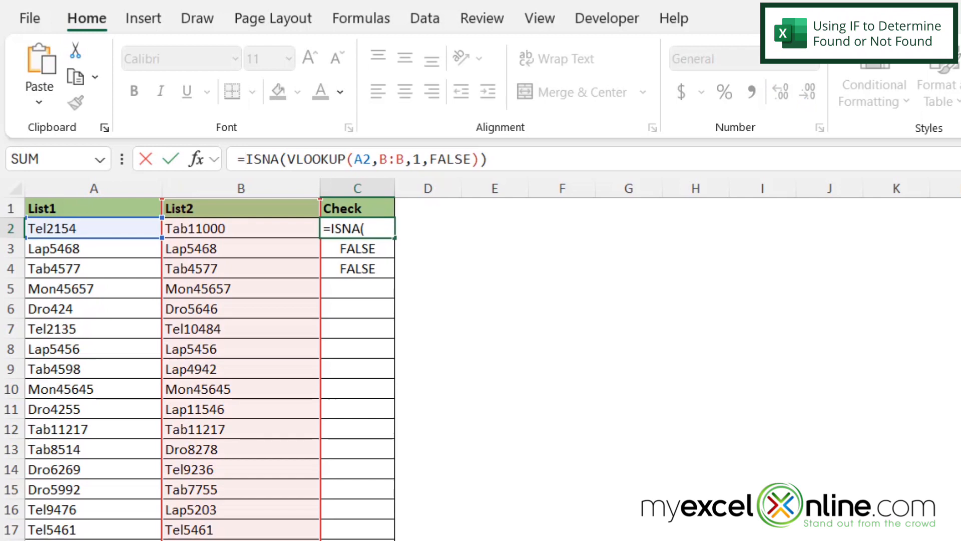
type("if(")
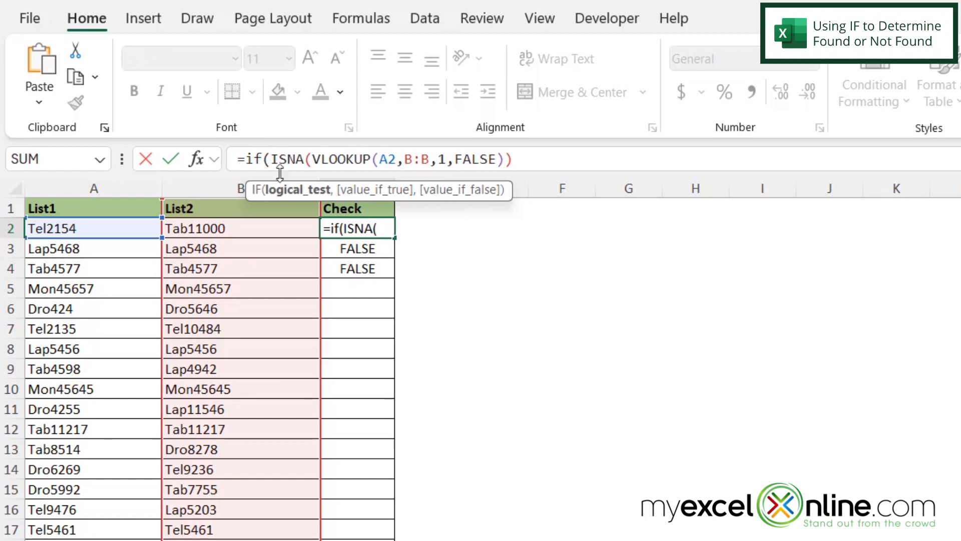
left_click(529, 158)
type(",")
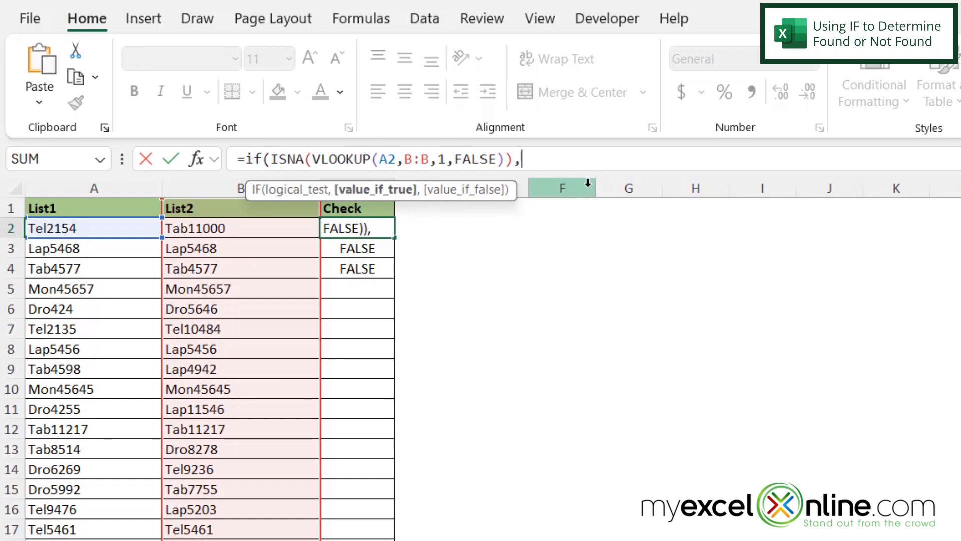
type("\"Not Foun")
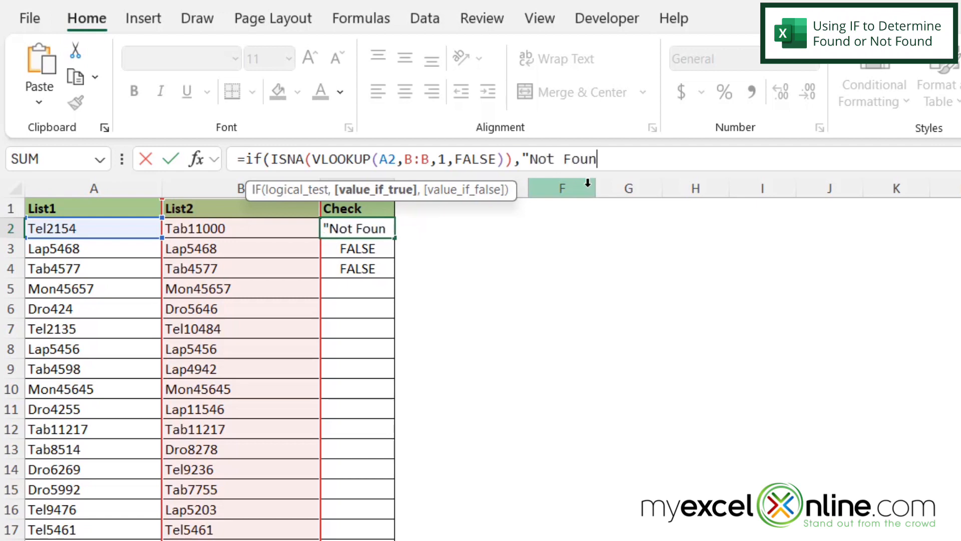
type("d\"")
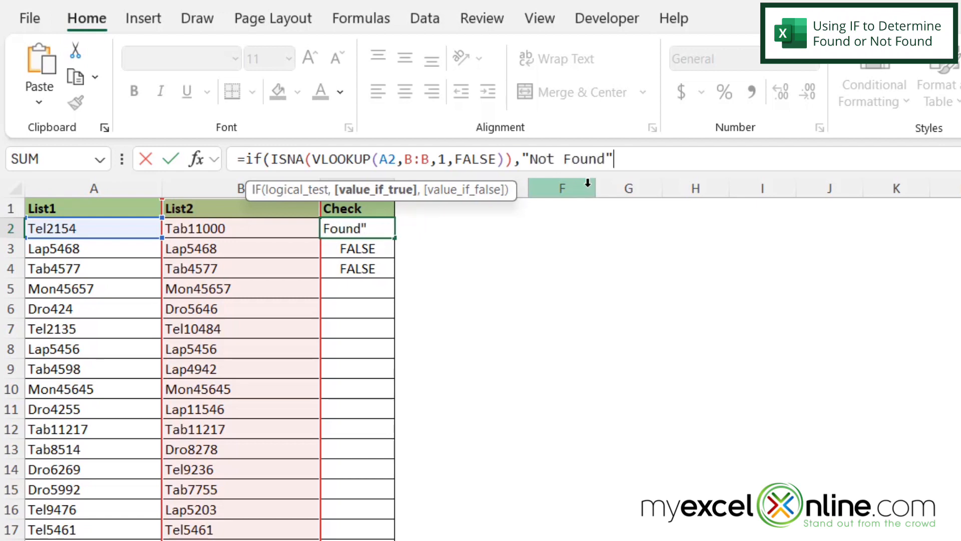
type(",")
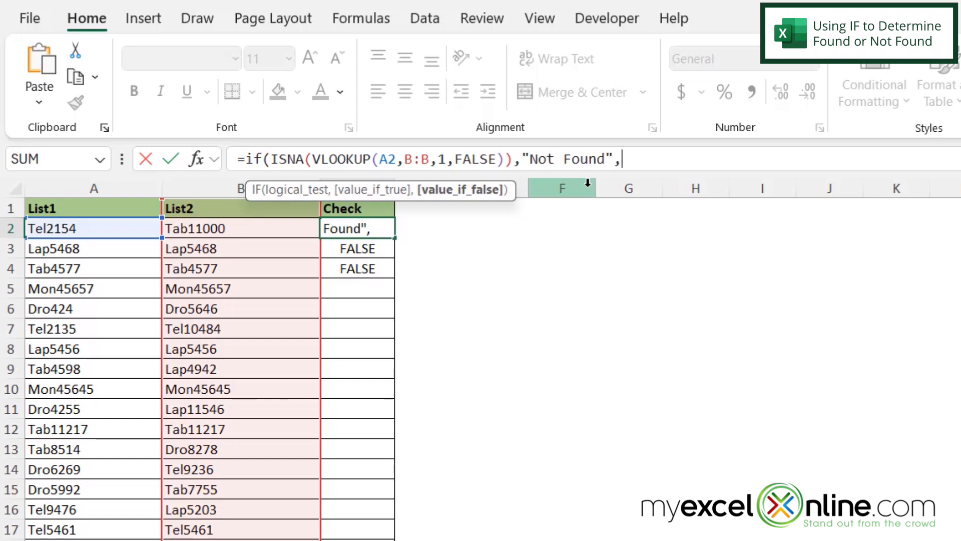
type("\"Found\"")
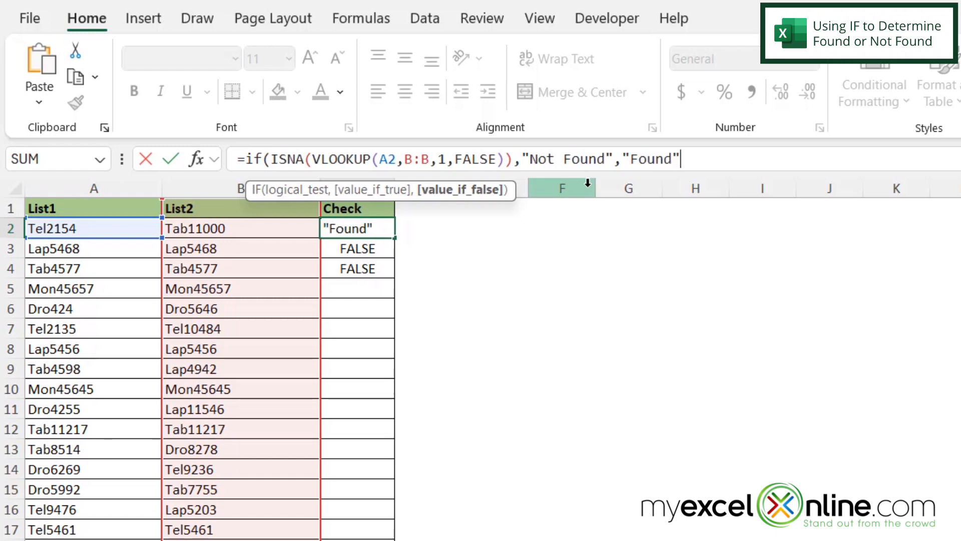
type(")")
key("Return")
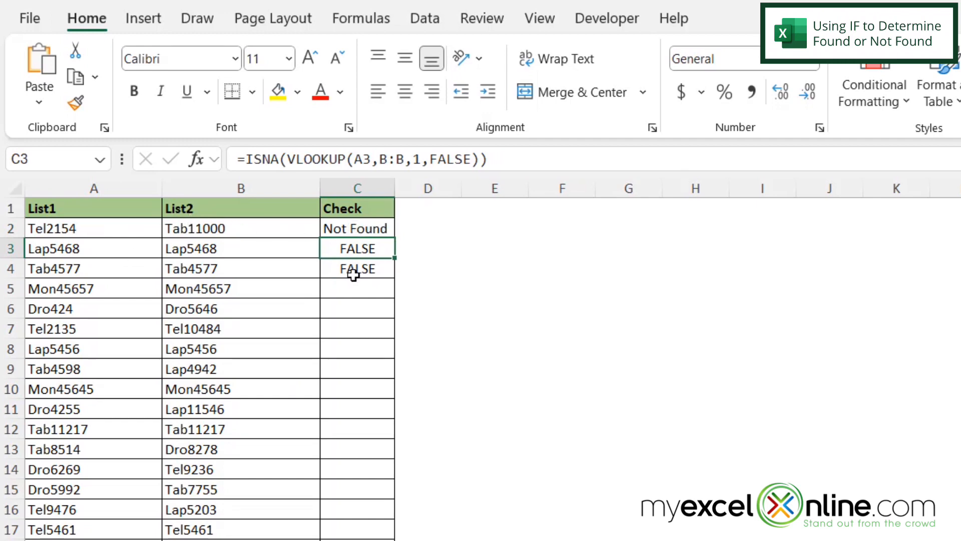
Step: Copy the IF formula from C2 down the rest of the Check column
left_click(350, 229)
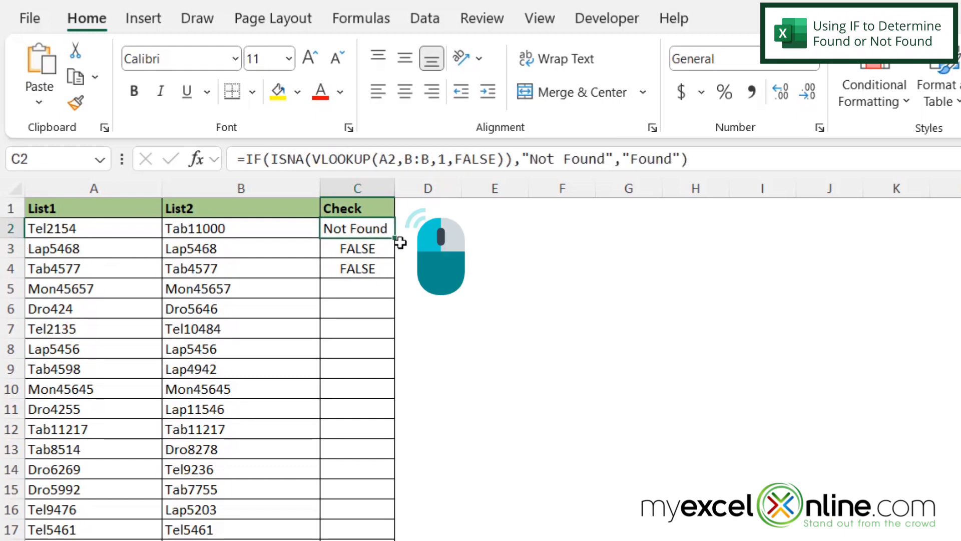
left_click_drag(401, 243, 396, 540)
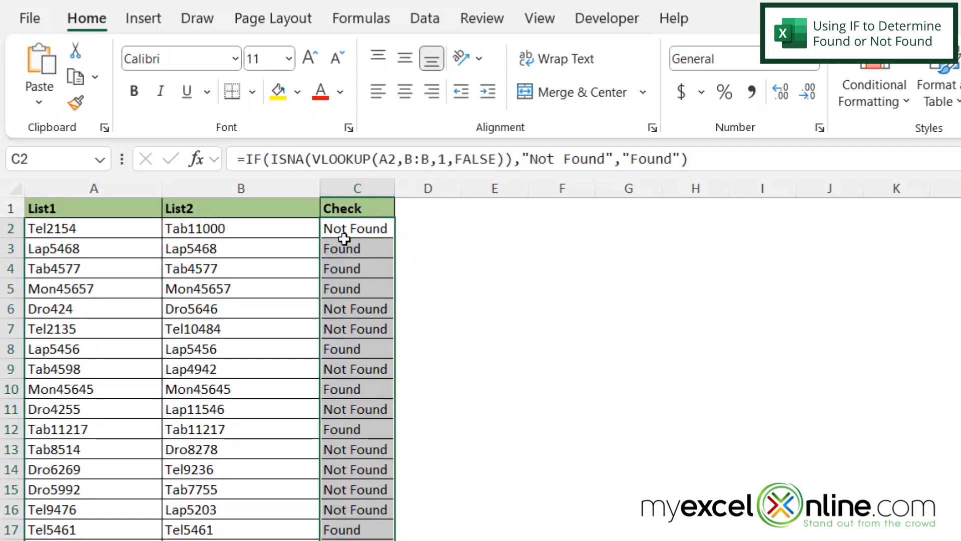